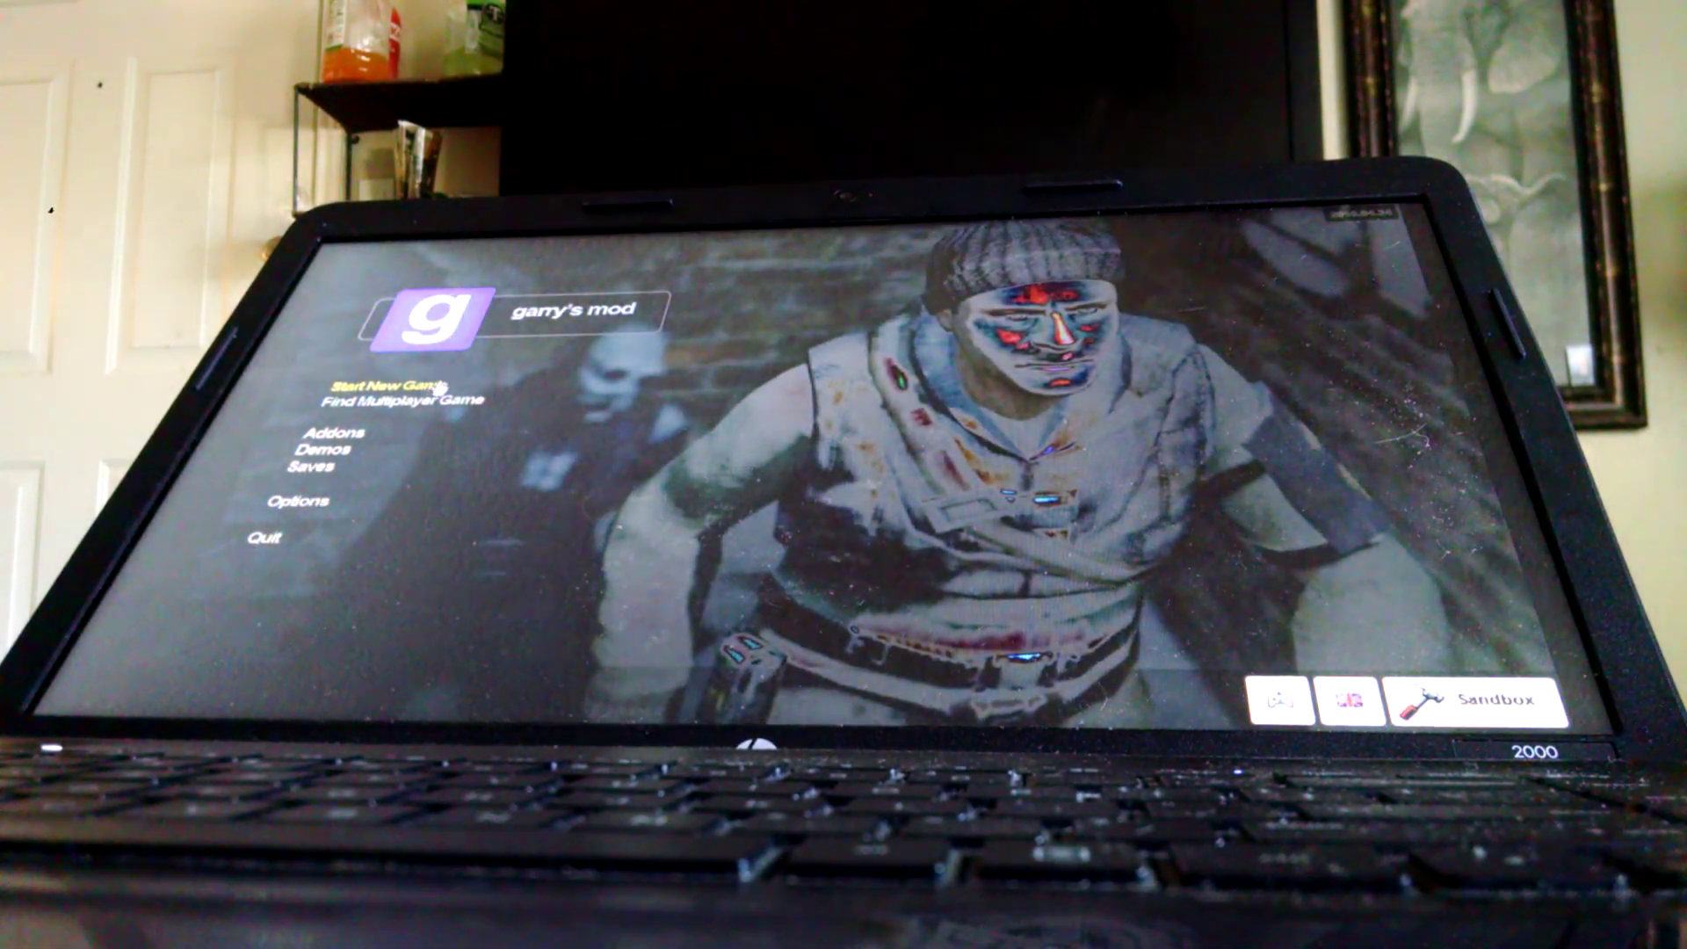
# Start a new Sandbox game on the city map after briefly browsing the Deathrun maps.
pyautogui.click(389, 383)
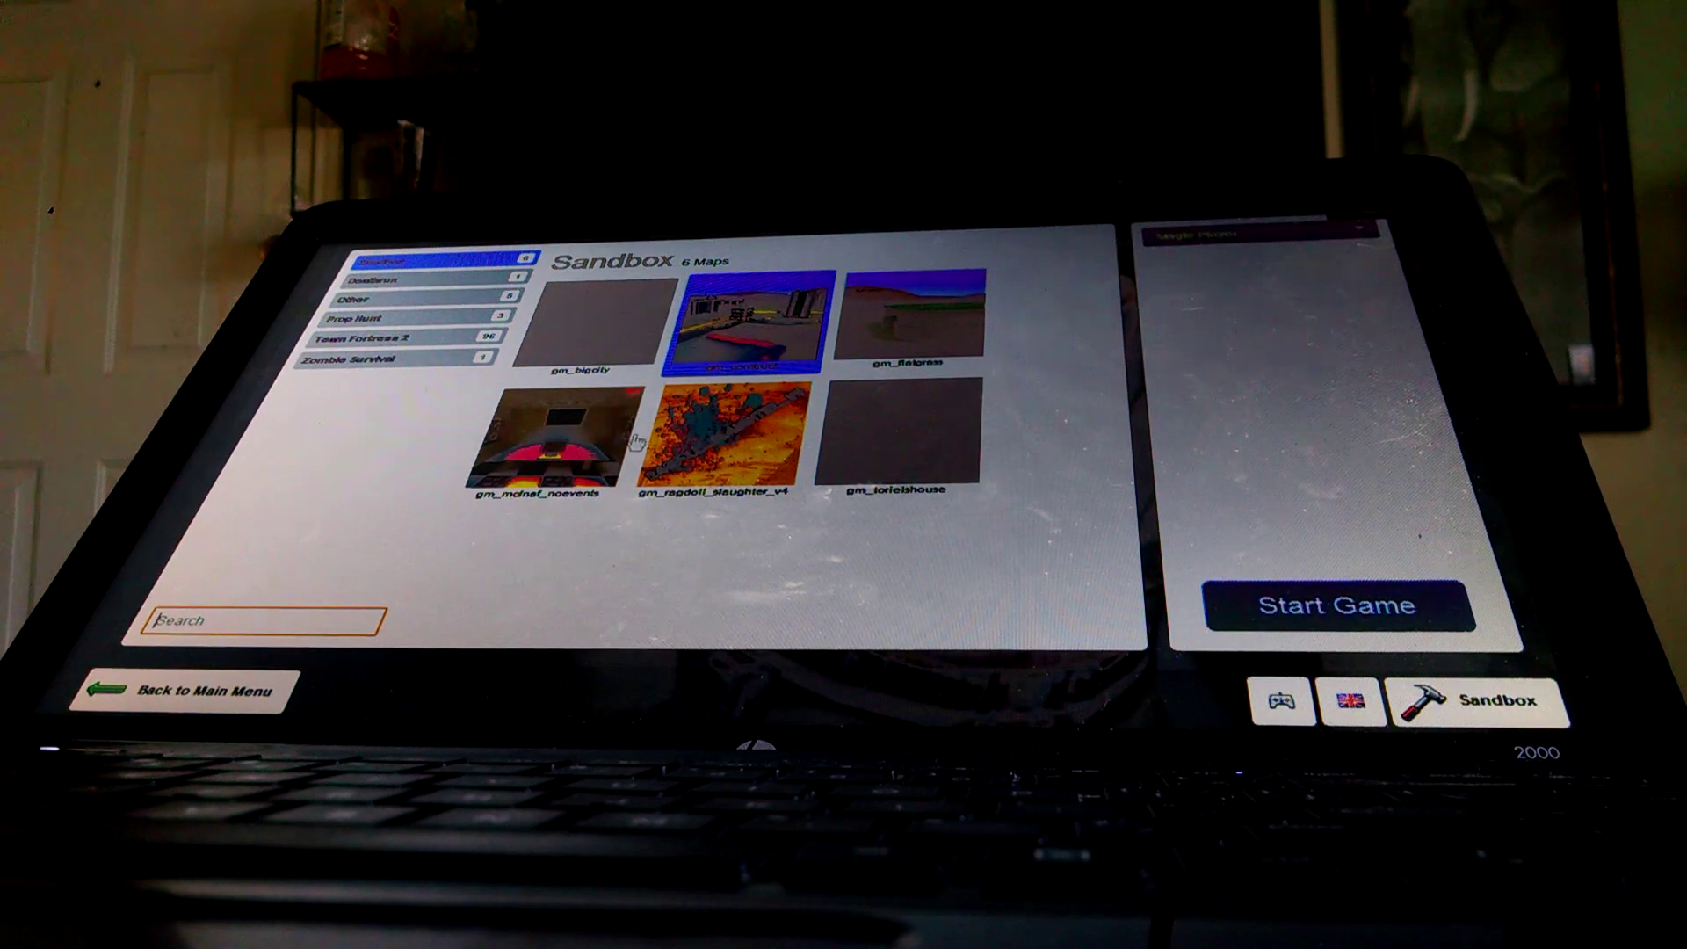
pyautogui.click(409, 281)
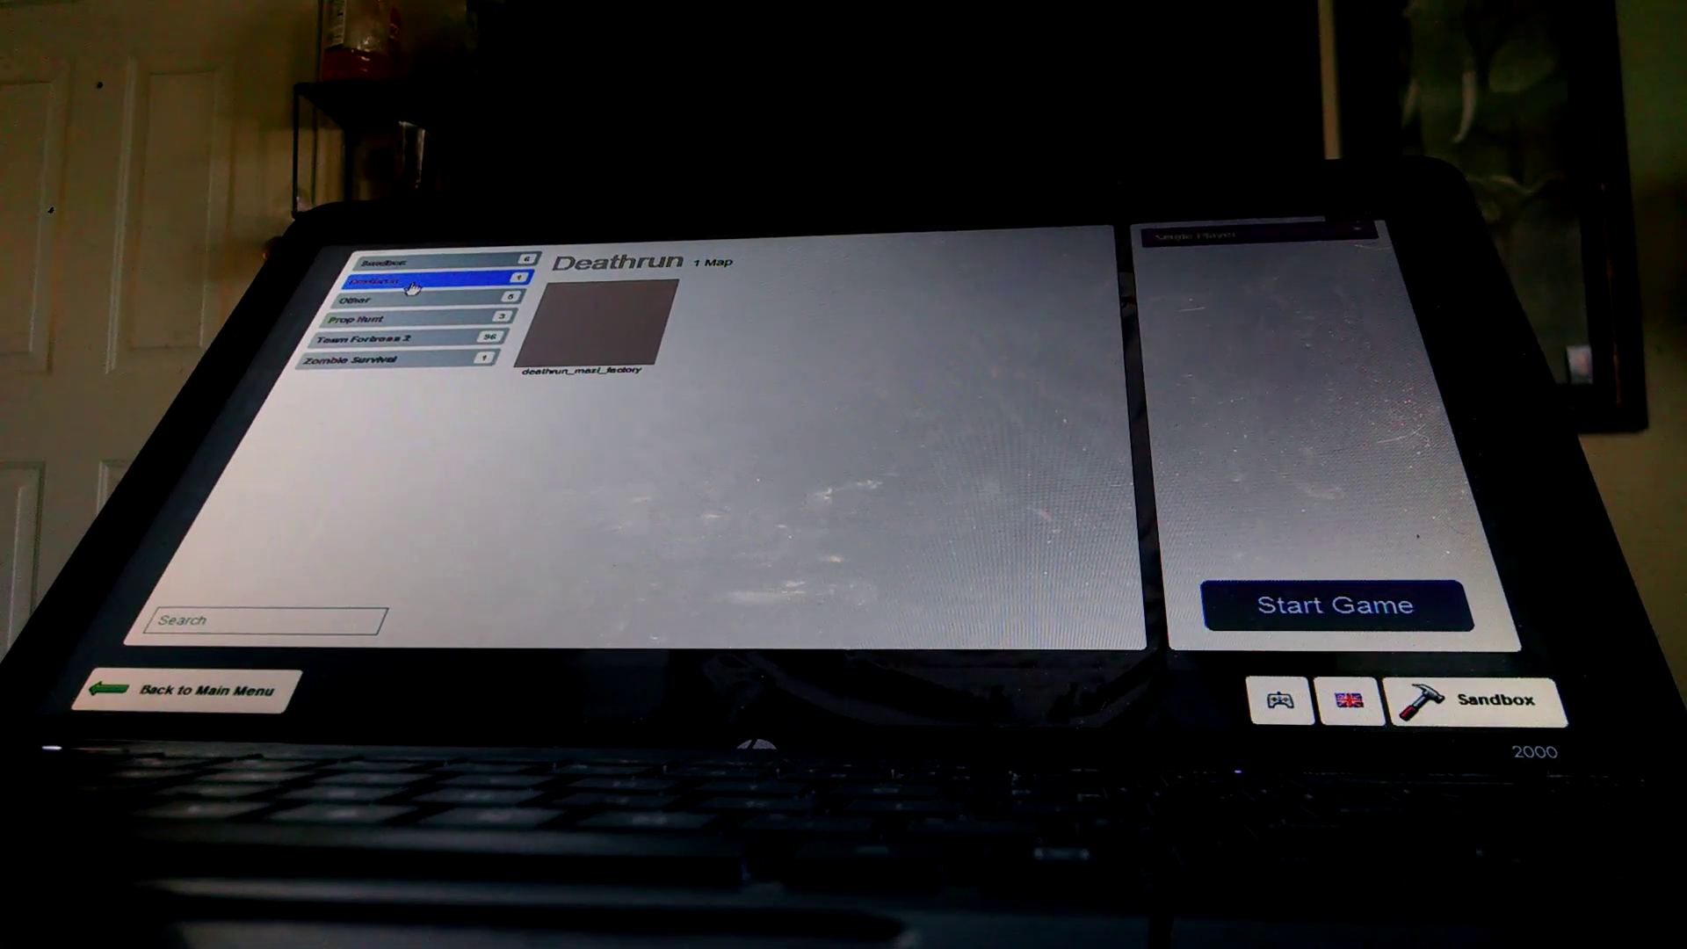
pyautogui.click(465, 262)
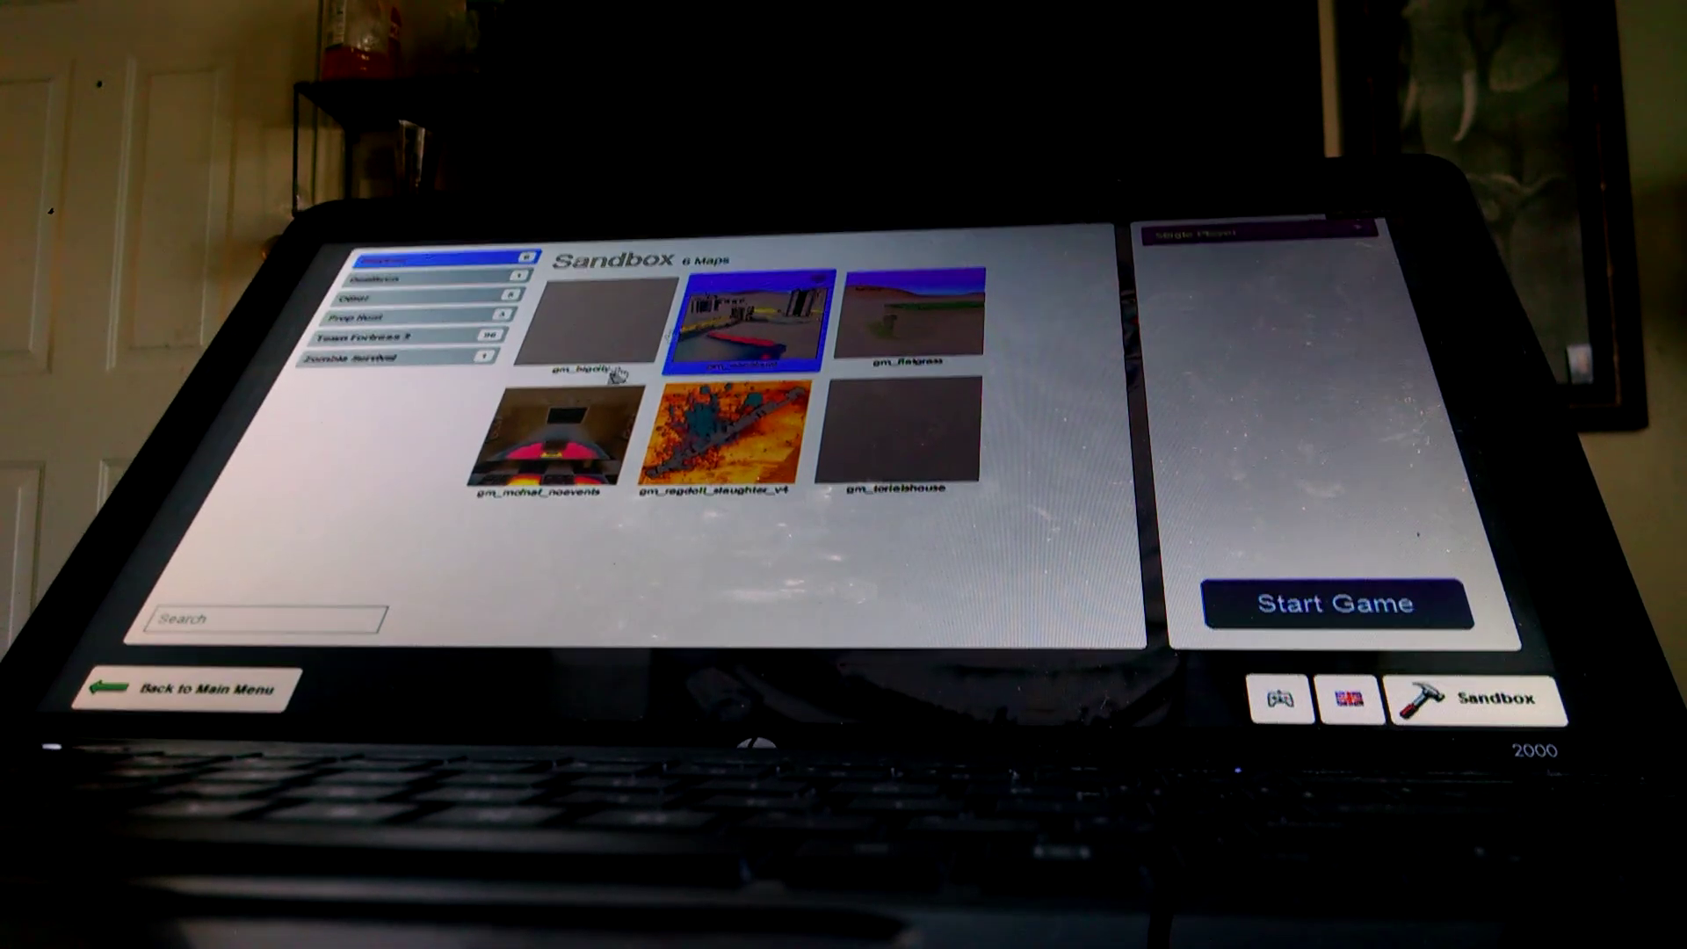
pyautogui.click(1378, 592)
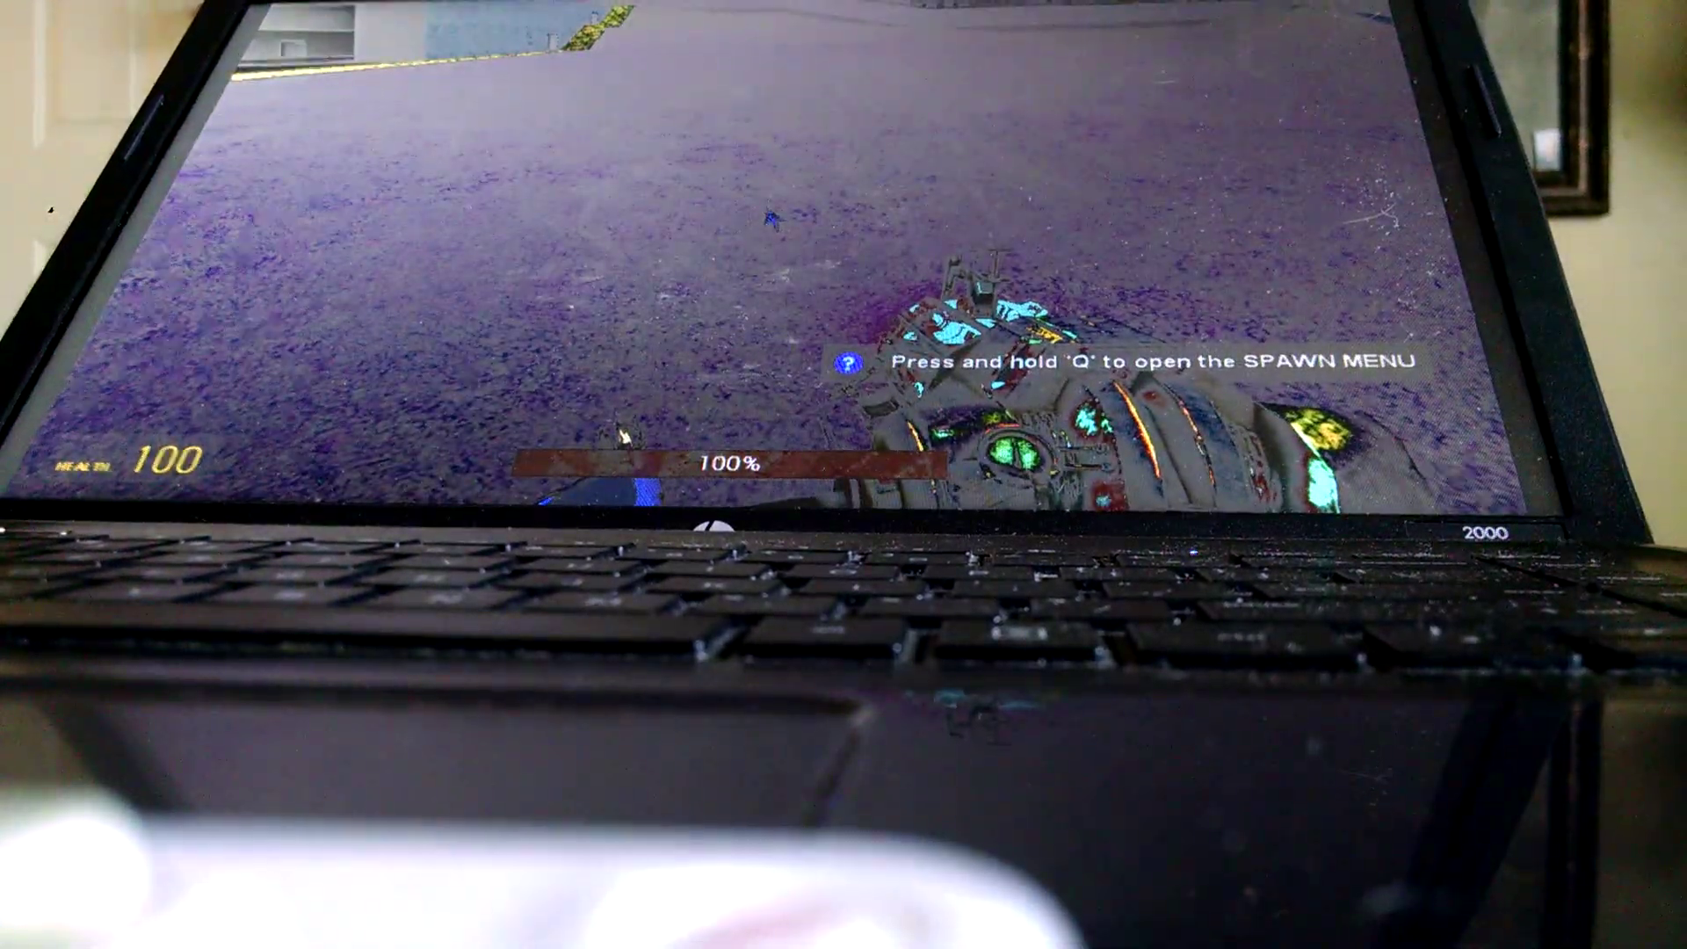
# Bring up the spawn menu of props and tools once the map has loaded.
pyautogui.press('q')
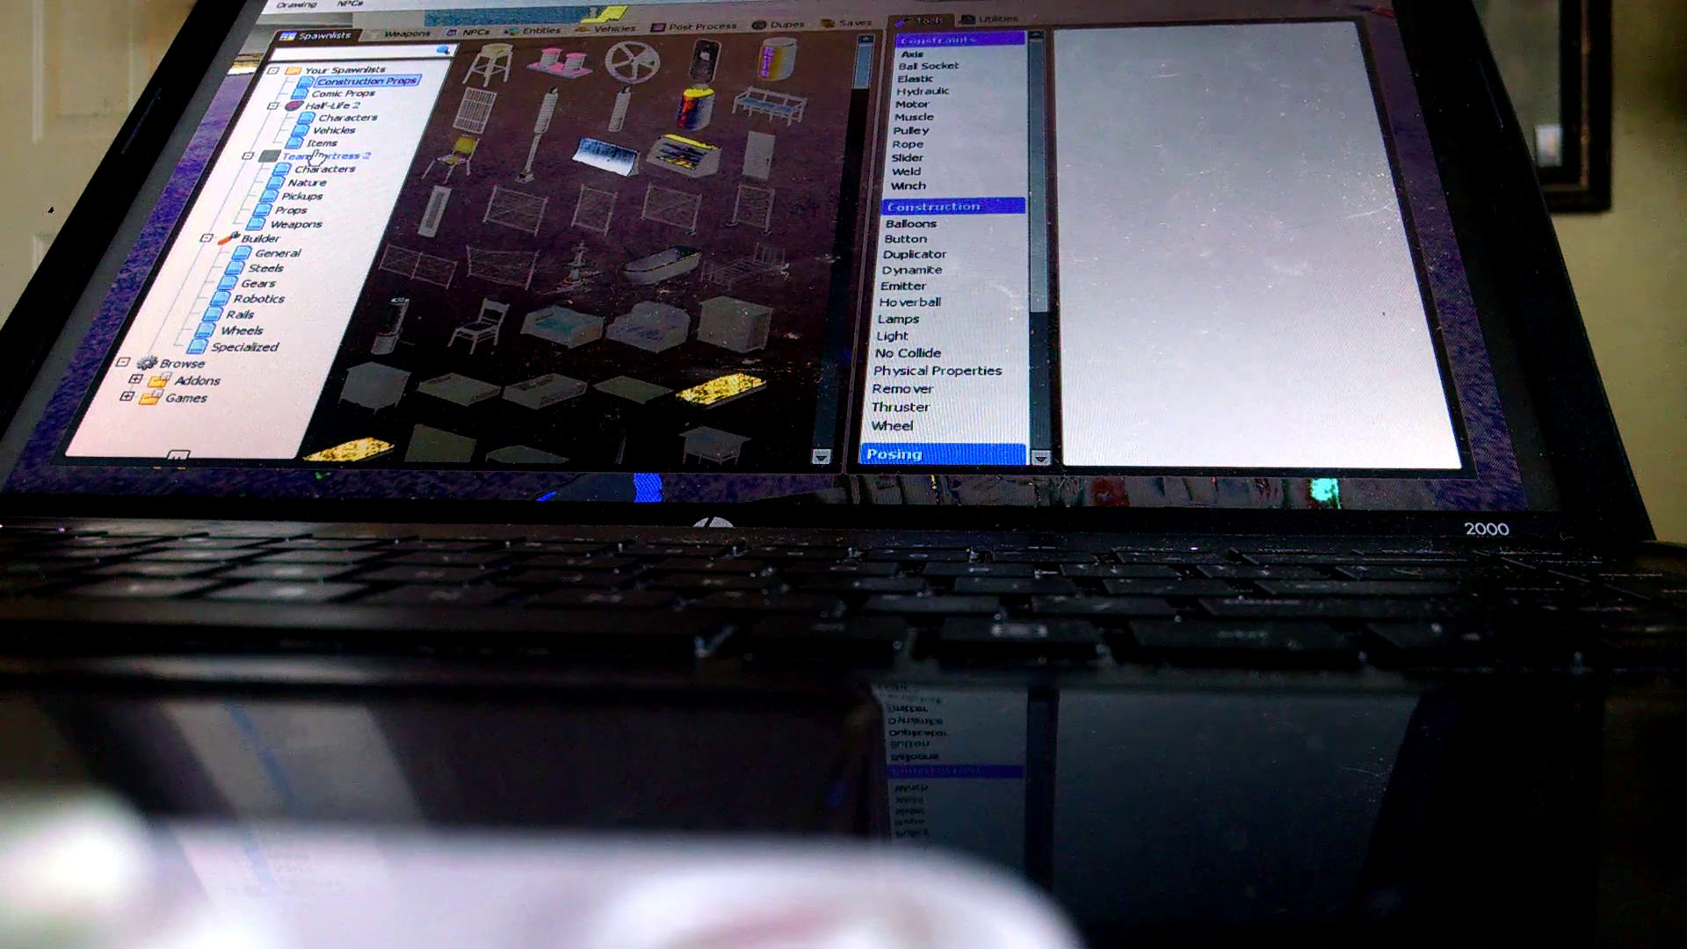
# Spawn a FNAF World character from the Addons spawnlist, then close the spawn menu.
pyautogui.click(132, 384)
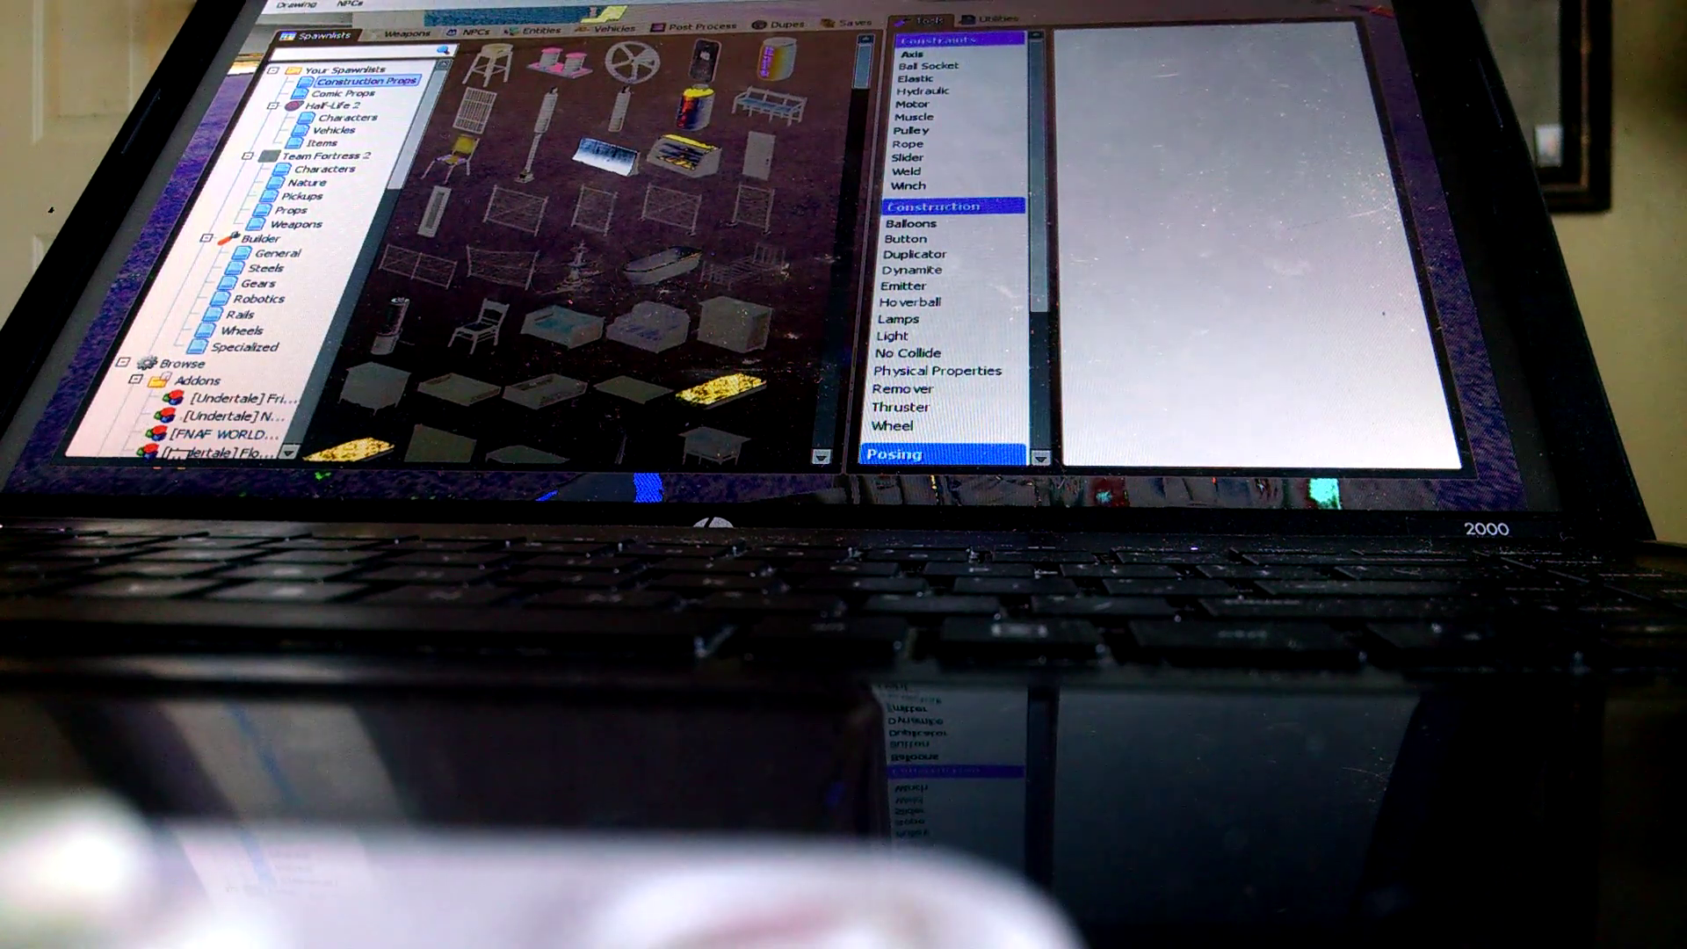
pyautogui.click(259, 402)
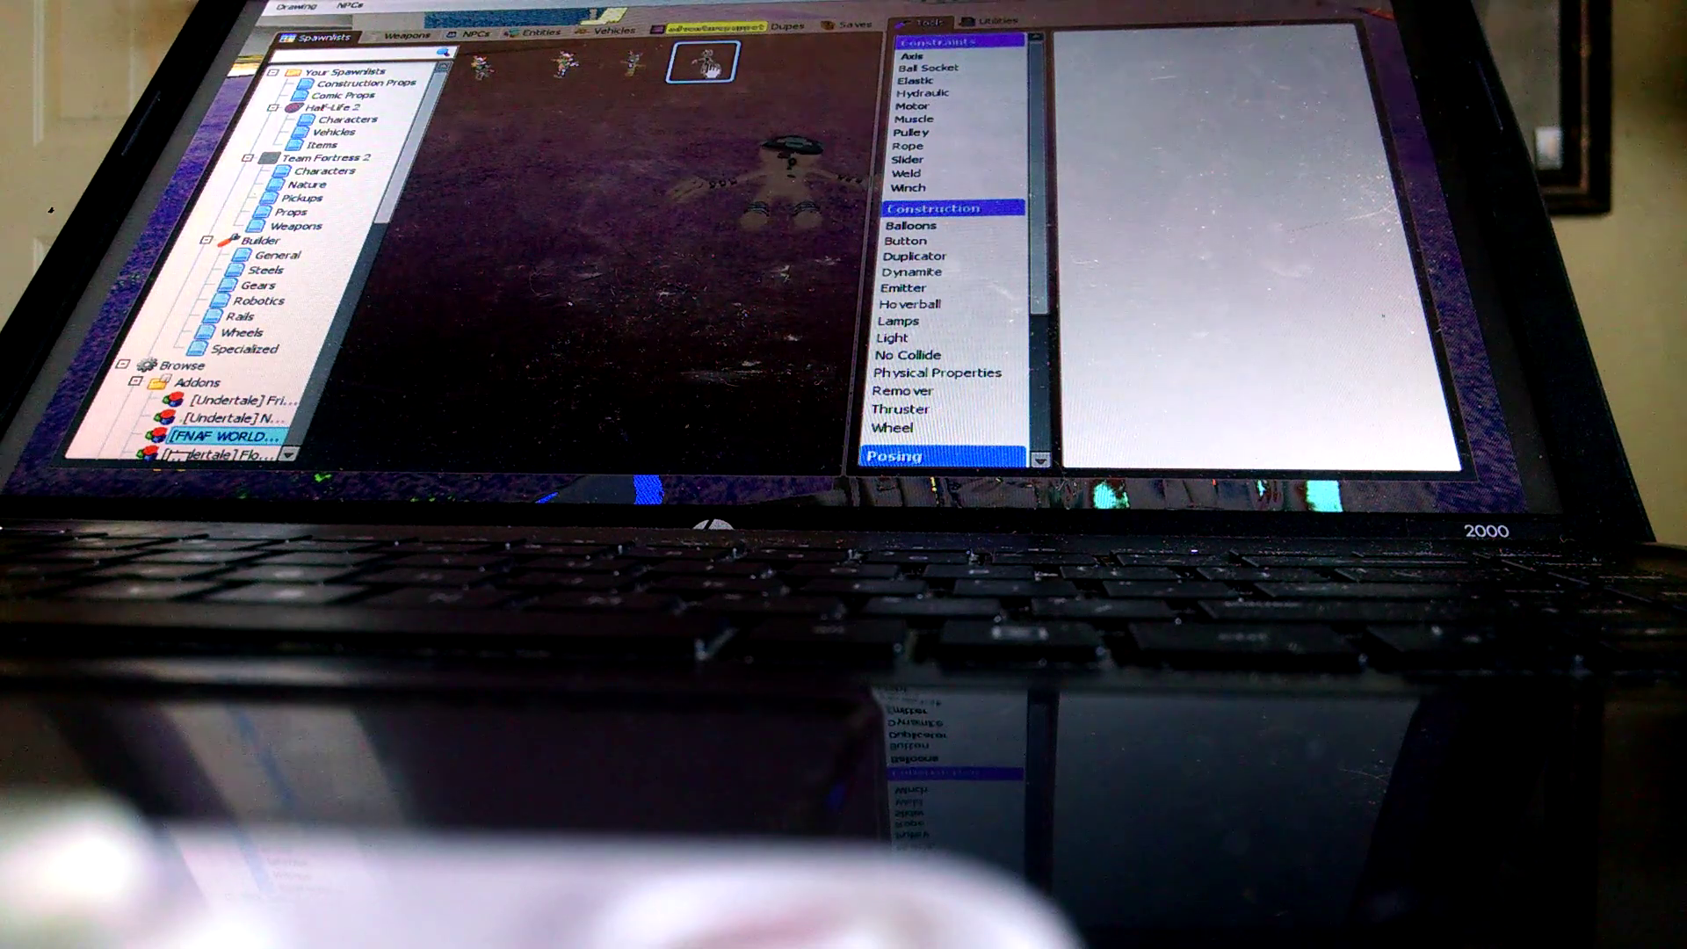
pyautogui.press('q')
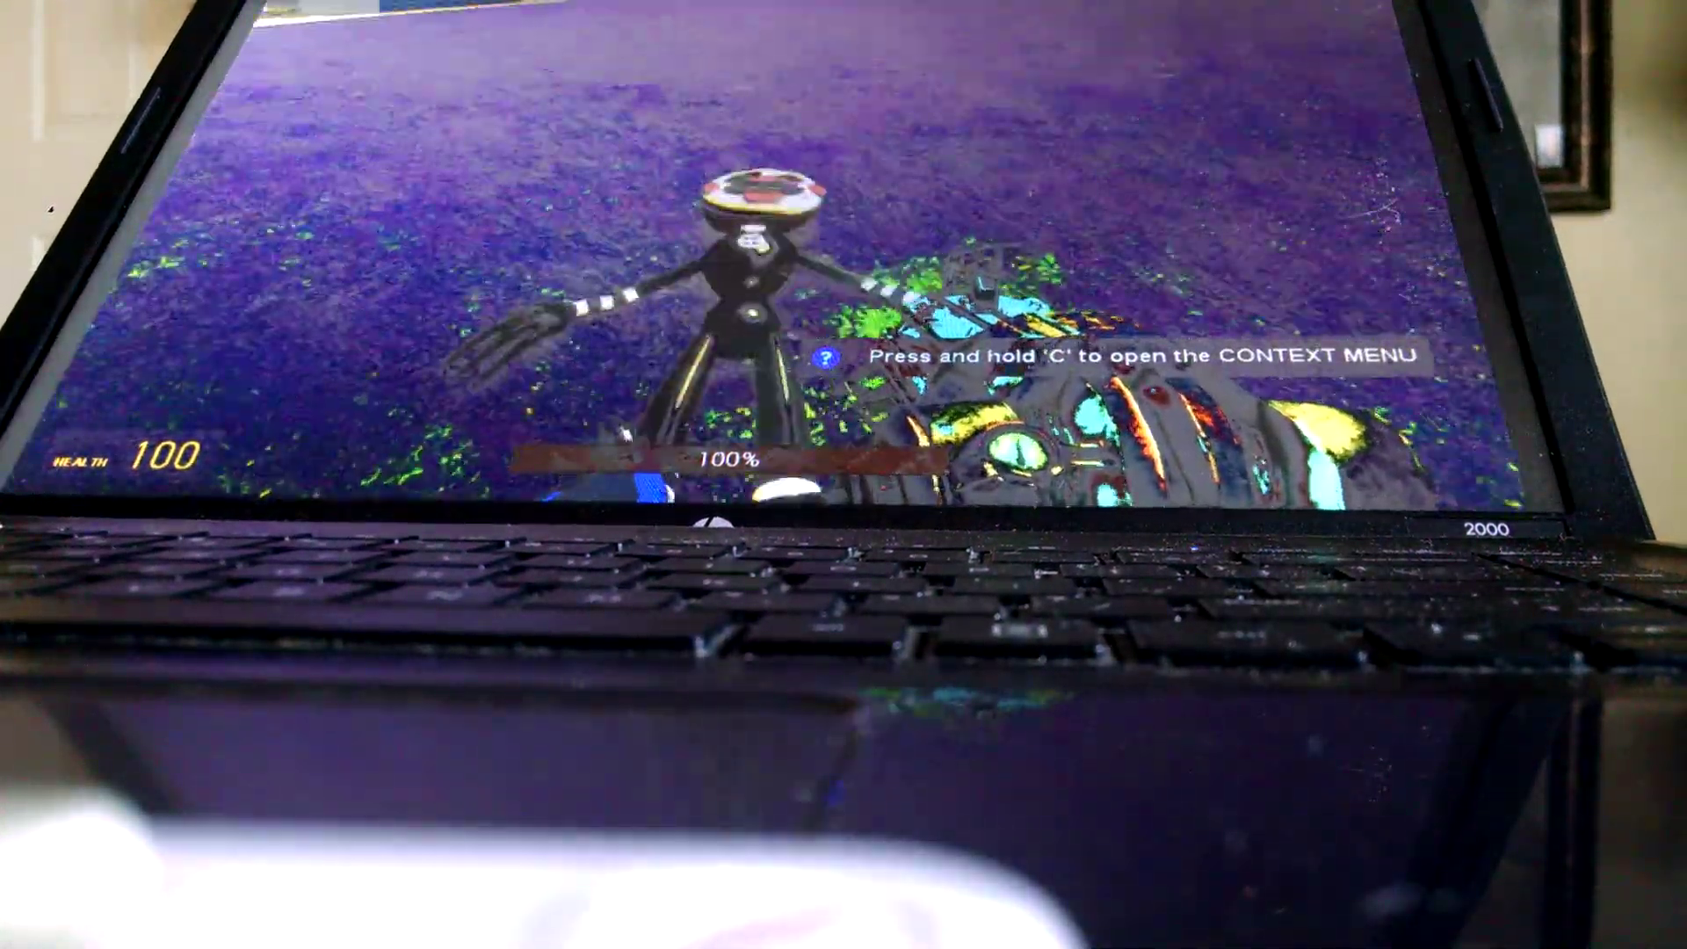
# Fling the FNAF World ragdoll to the ground, then lift it into the air.
pyautogui.moveTo(791, 264); pyautogui.dragTo(791, 264)
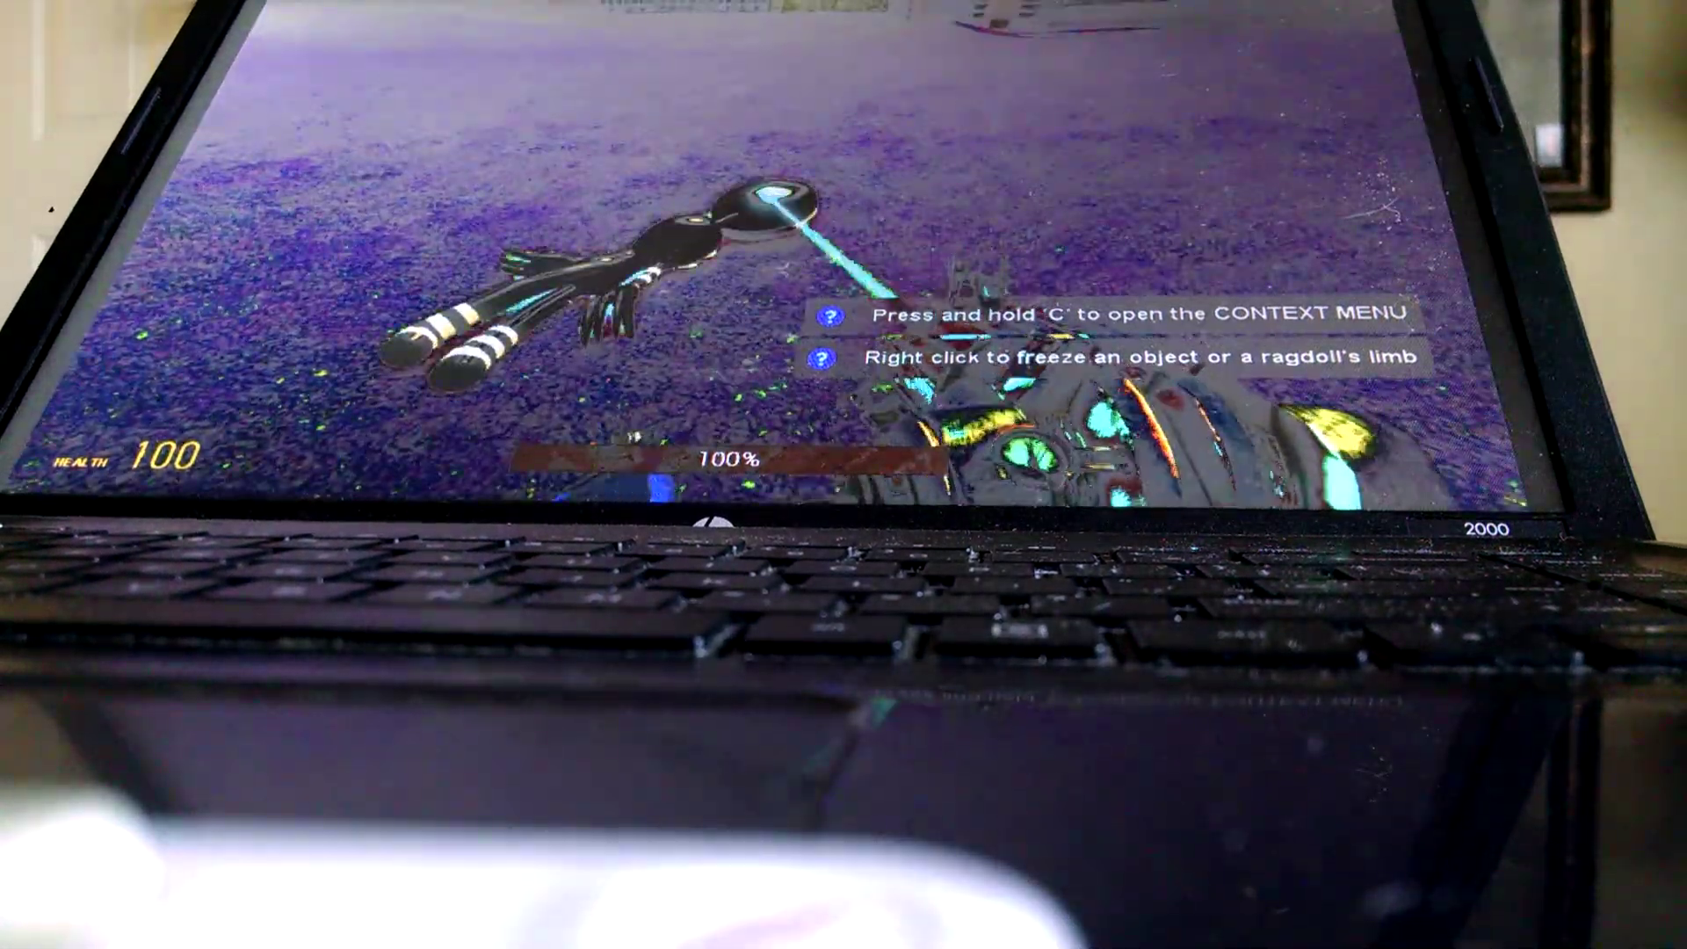
pyautogui.moveTo(791, 263); pyautogui.dragTo(791, 264)
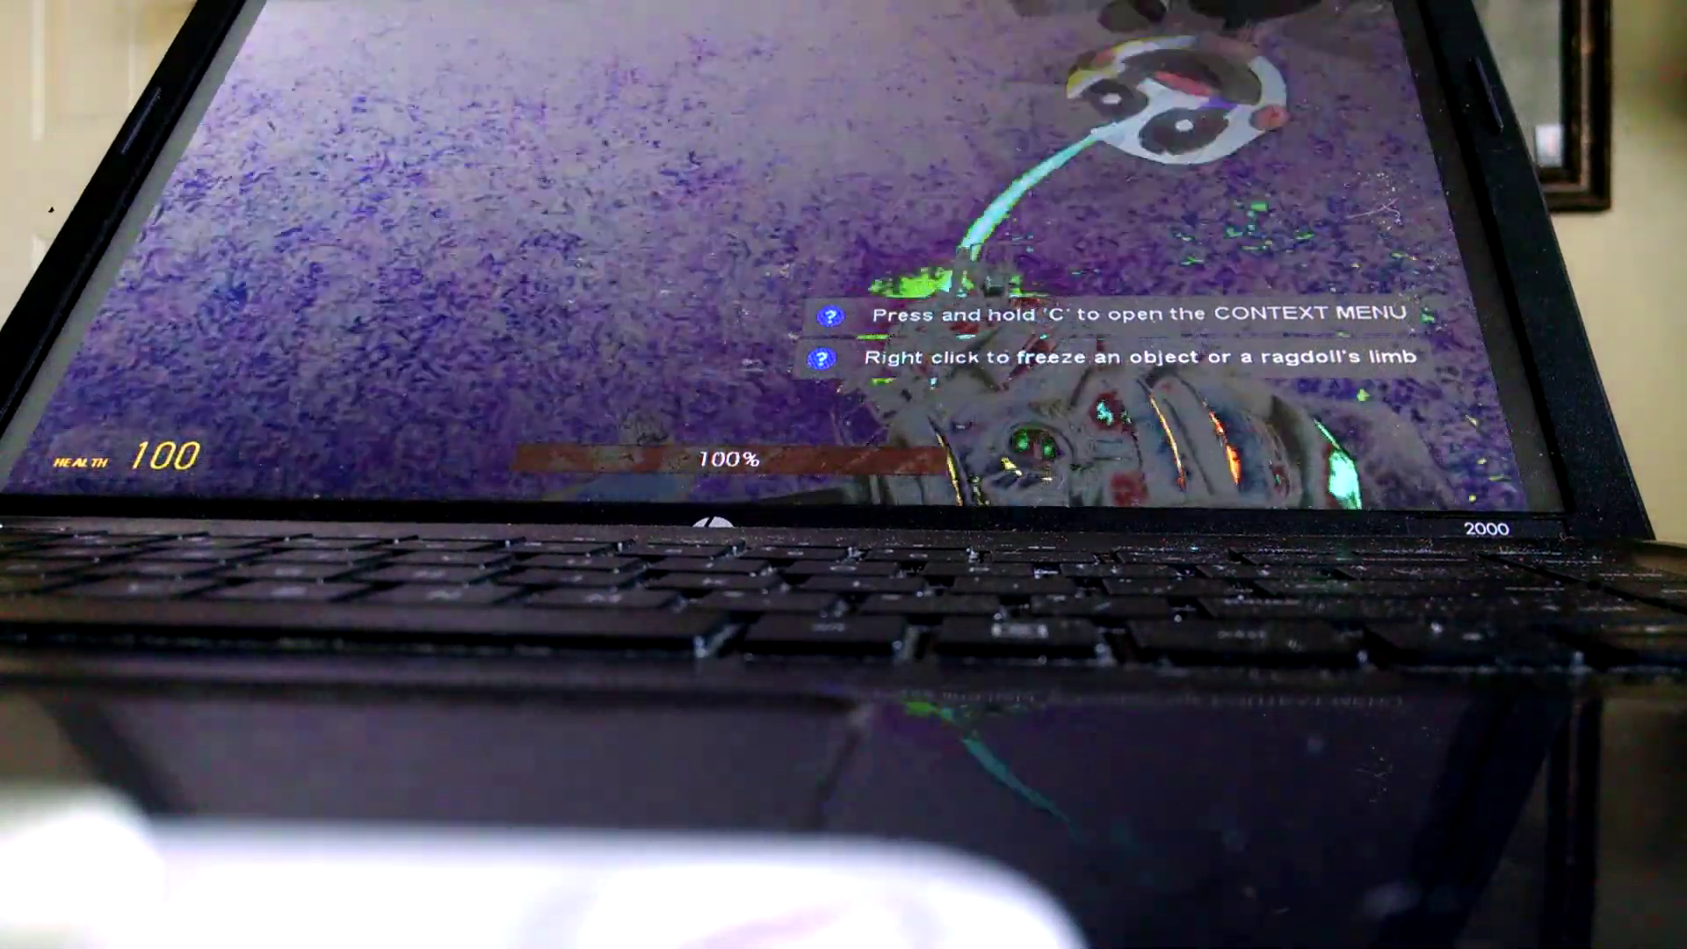